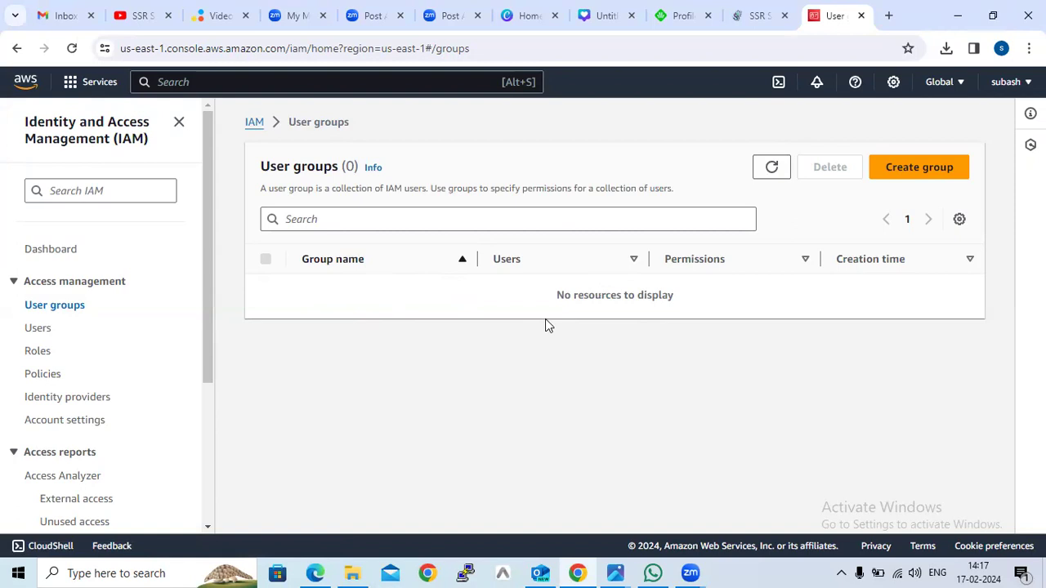
Start creating a new user group and name it with the account user's first name.
click(898, 181)
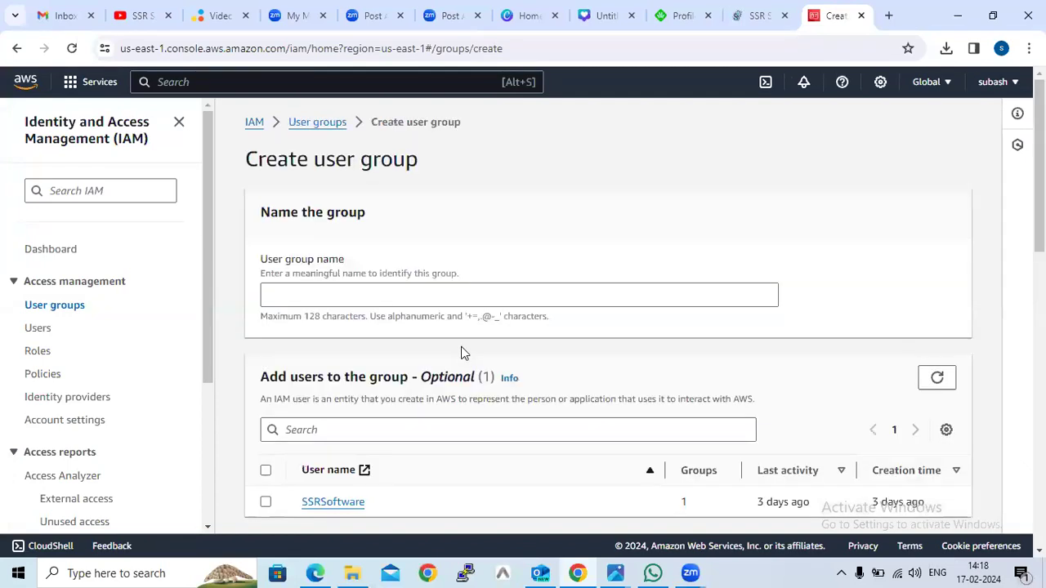
click(448, 297)
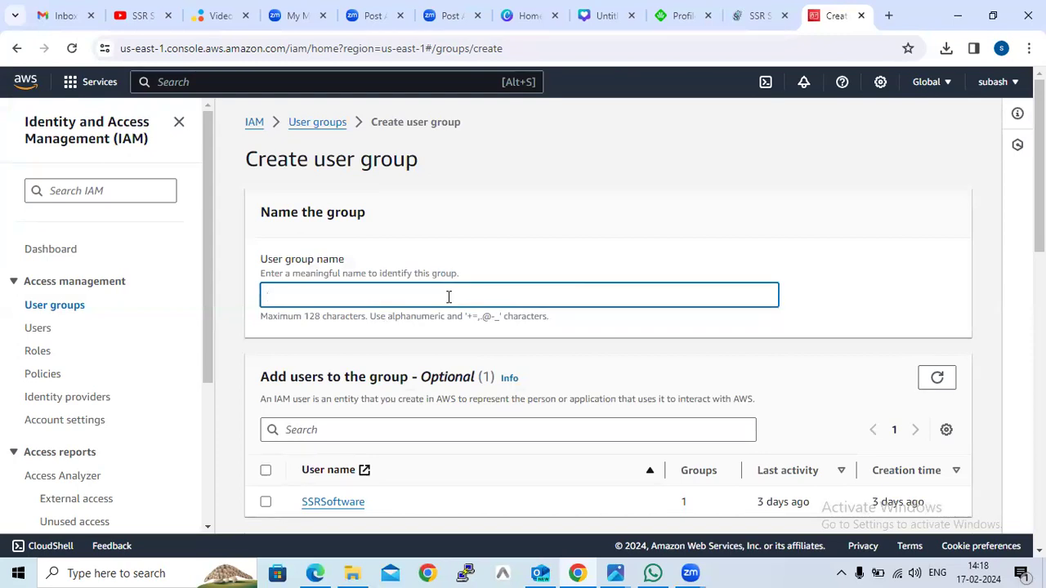
text(subash)
Search the permissions policies for EC2 and select AmazonEC2FullAccess and AmazonEC2ReadOnlyAccess.
scroll(297, 243, down, 1)
scroll(296, 243, down, 1)
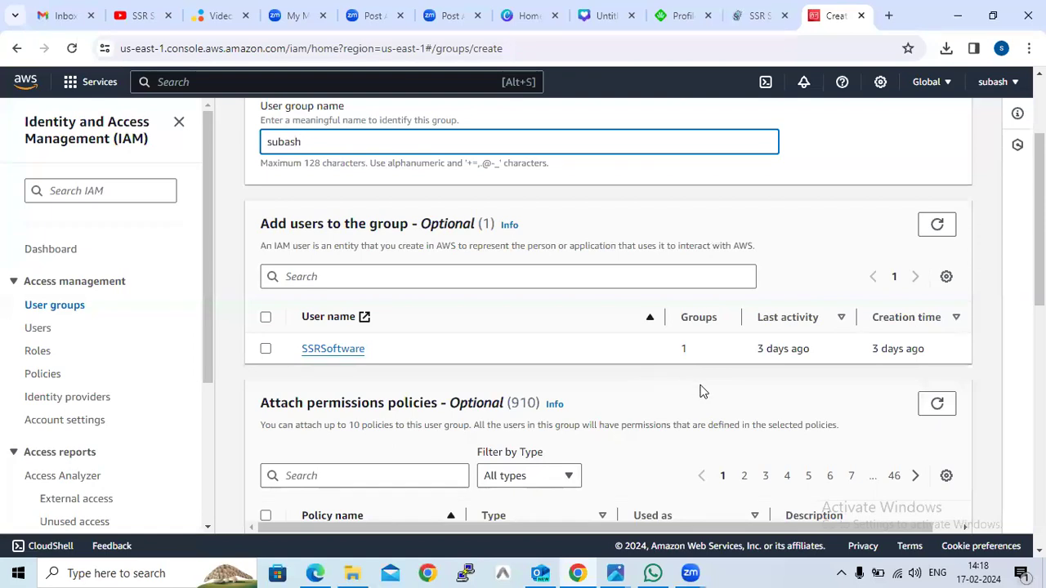
scroll(700, 392, down, 1)
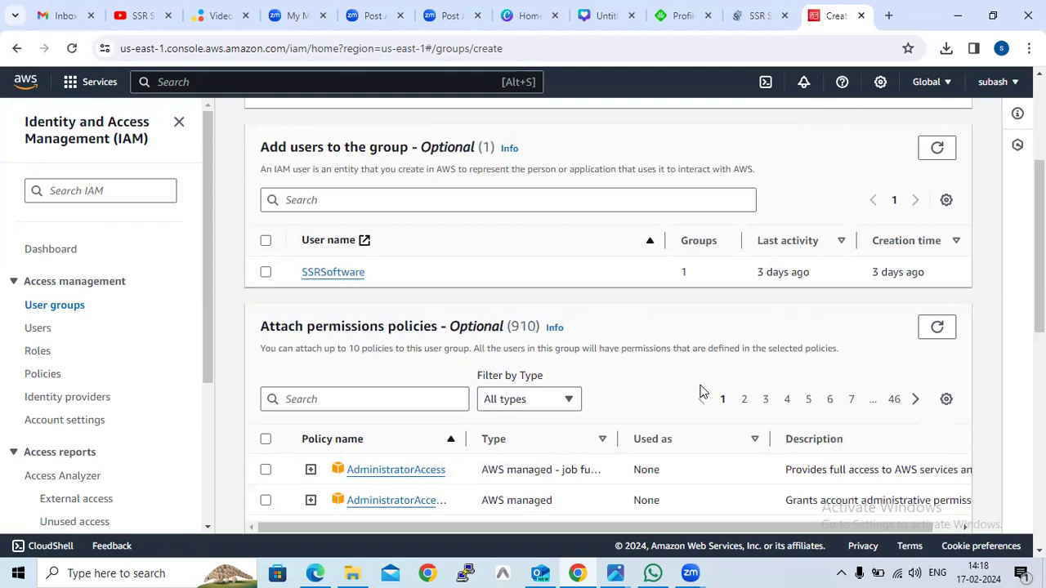
scroll(703, 391, down, 2)
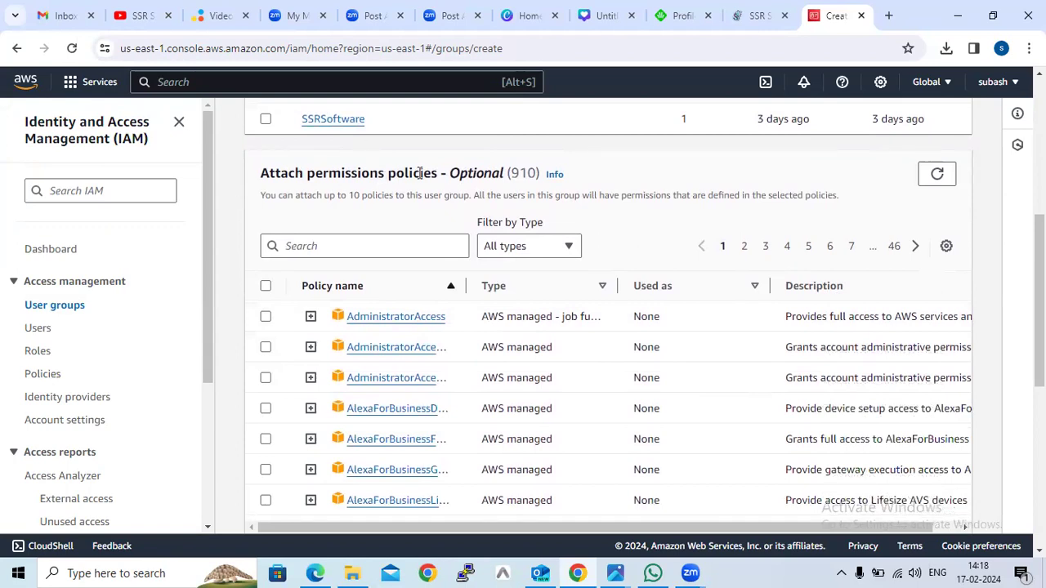
click(377, 243)
text(EC@)
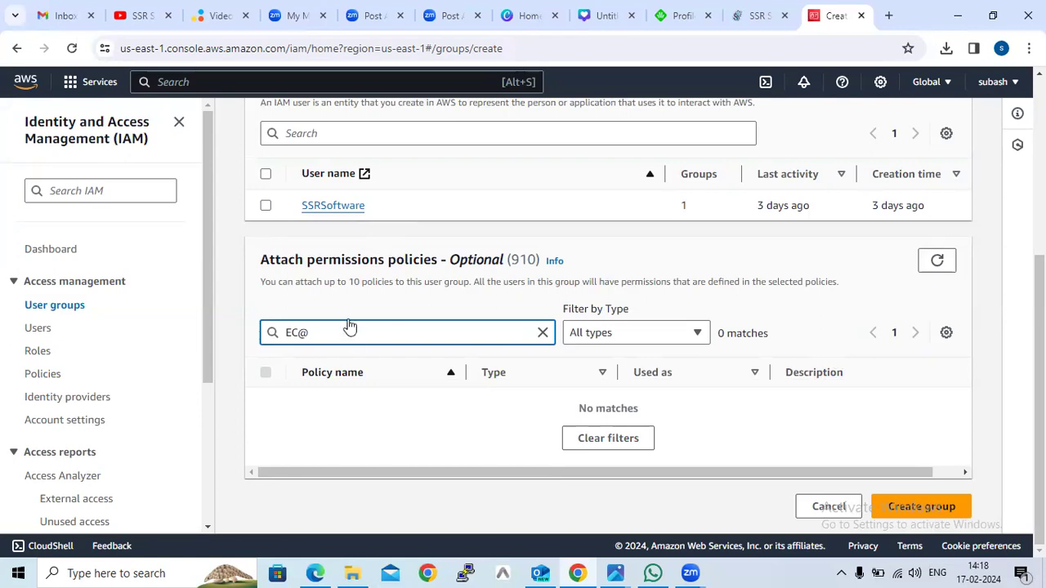
key(BackSpace)
text(2)
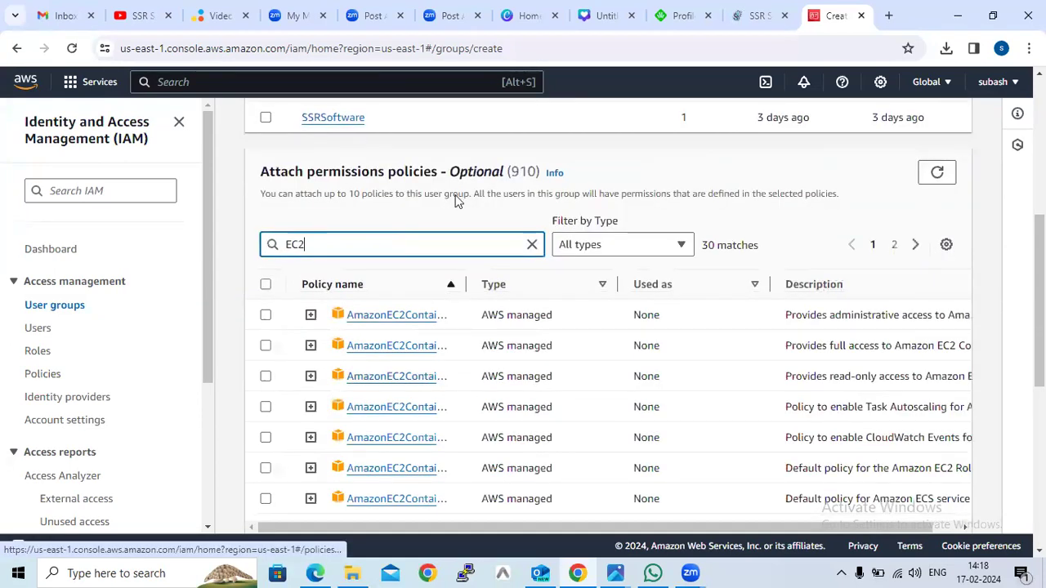
scroll(457, 200, down, 1)
drag(466, 210, 560, 210)
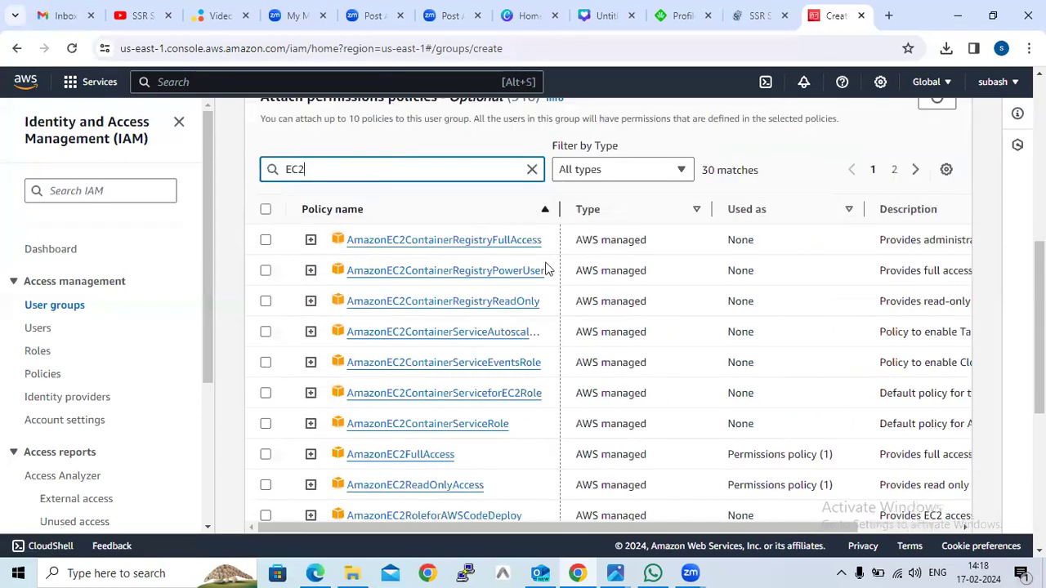
click(266, 455)
click(265, 486)
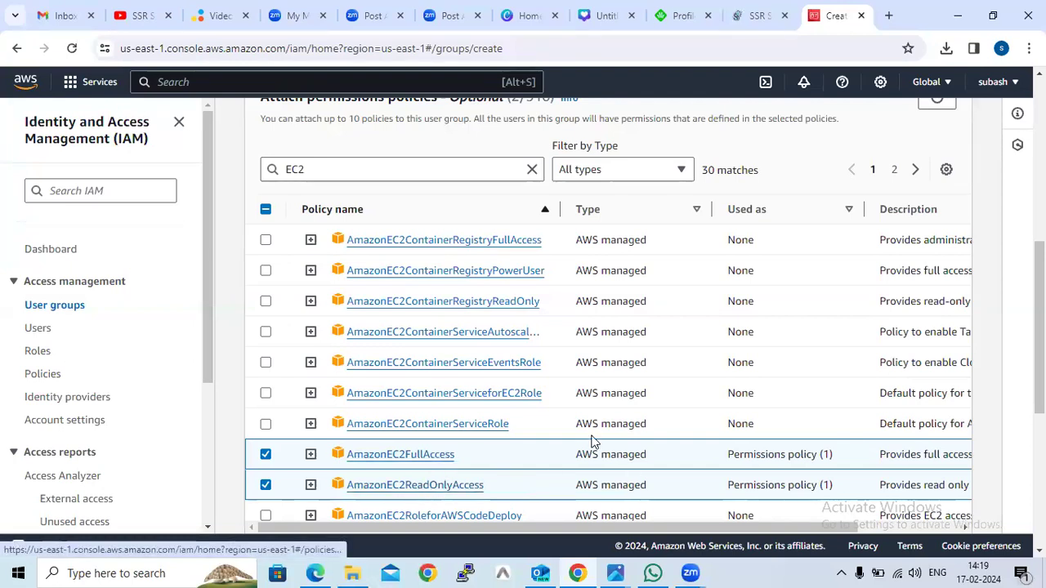
Create the user group with the selected policies.
scroll(582, 422, down, 1)
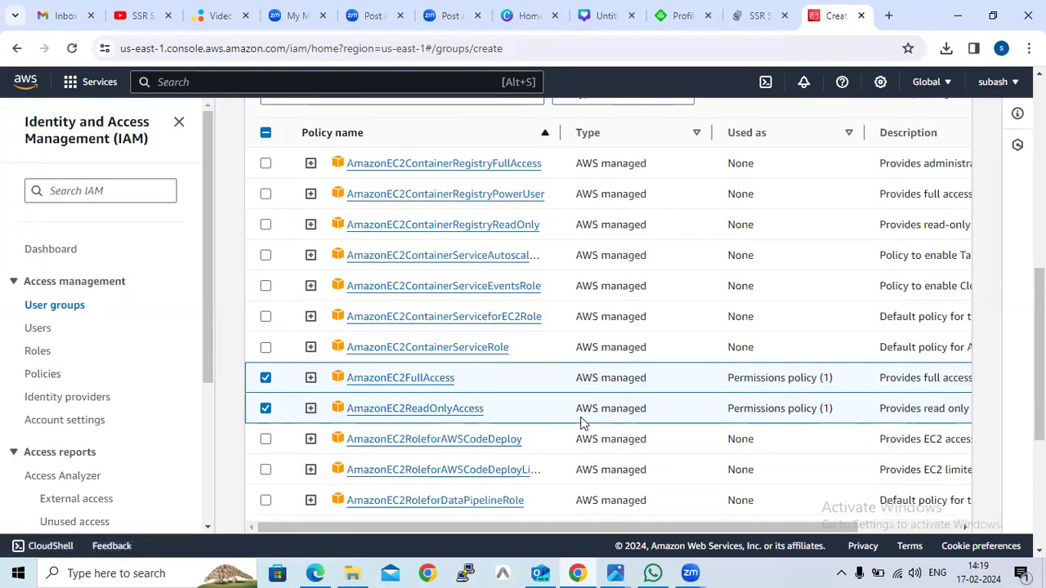
scroll(582, 422, down, 4)
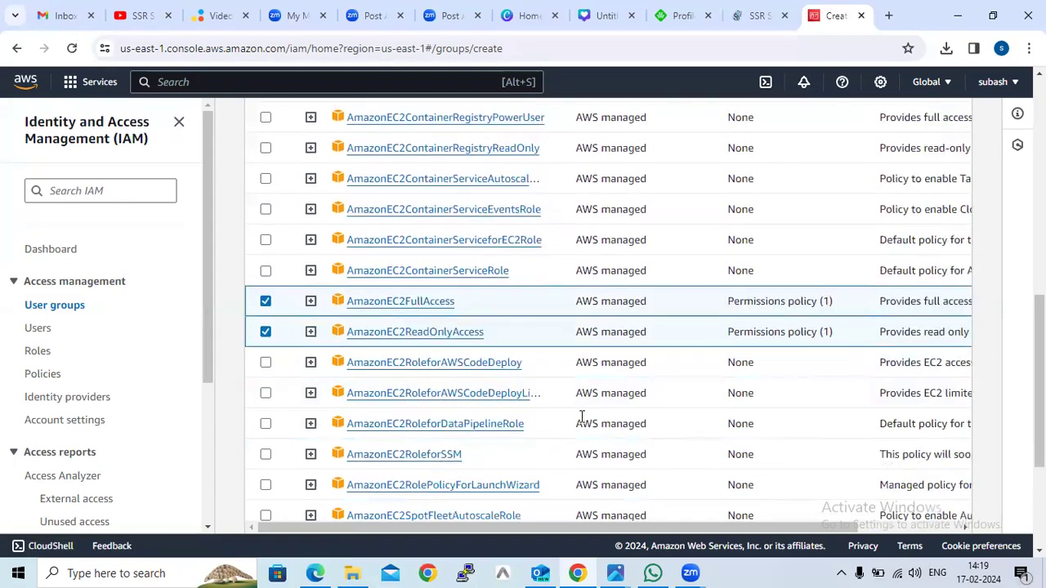
click(959, 518)
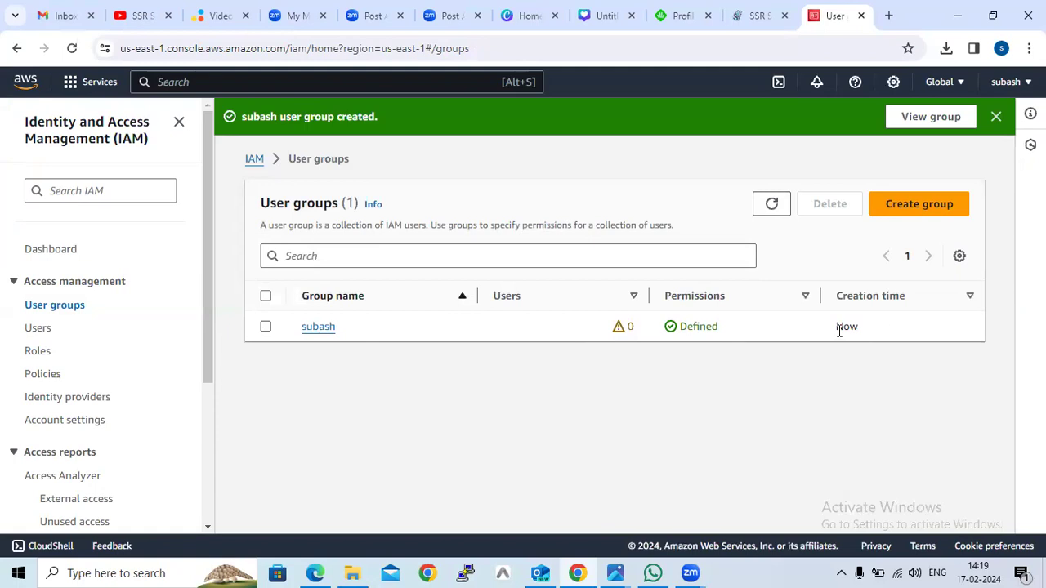
Open the new group's permissions and attach the AdministratorAccess policy to it.
click(324, 330)
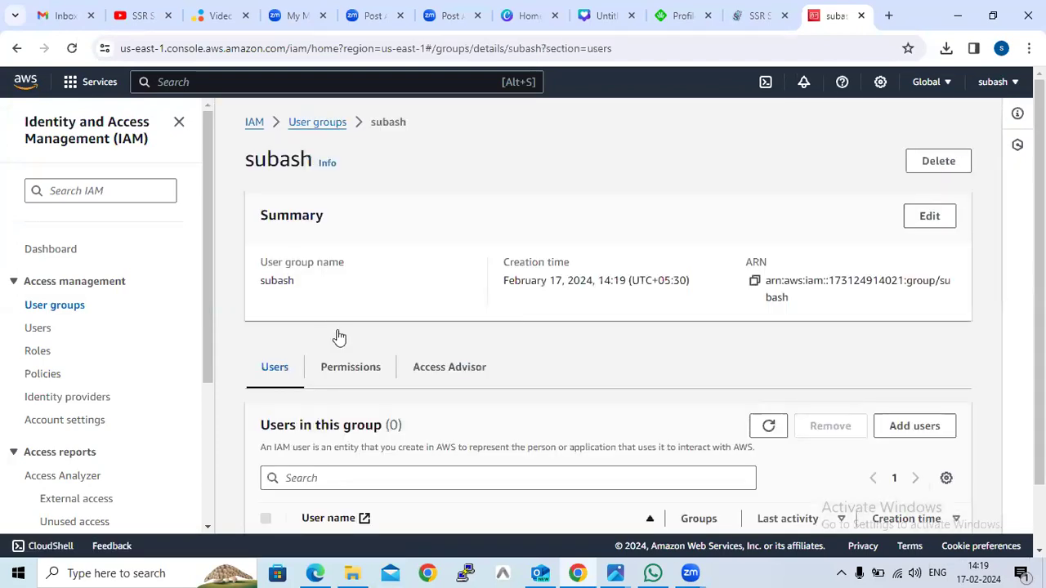
scroll(357, 307, down, 2)
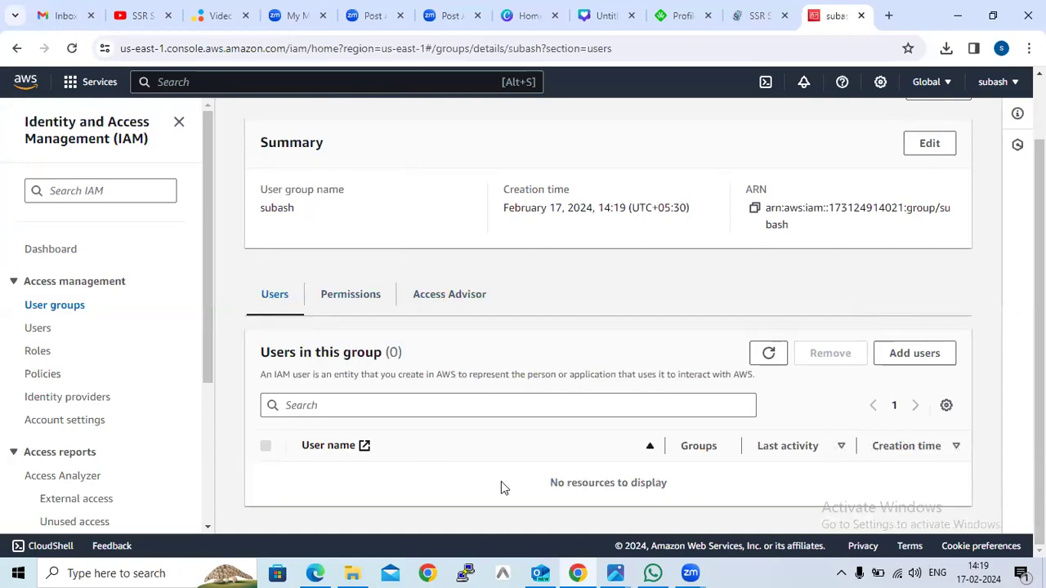
click(347, 298)
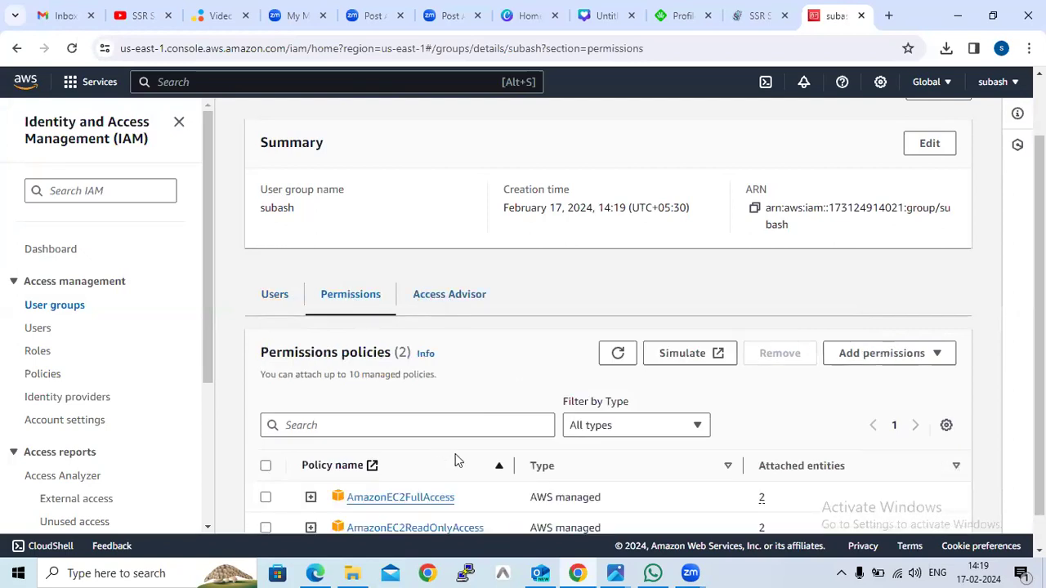
scroll(463, 462, down, 1)
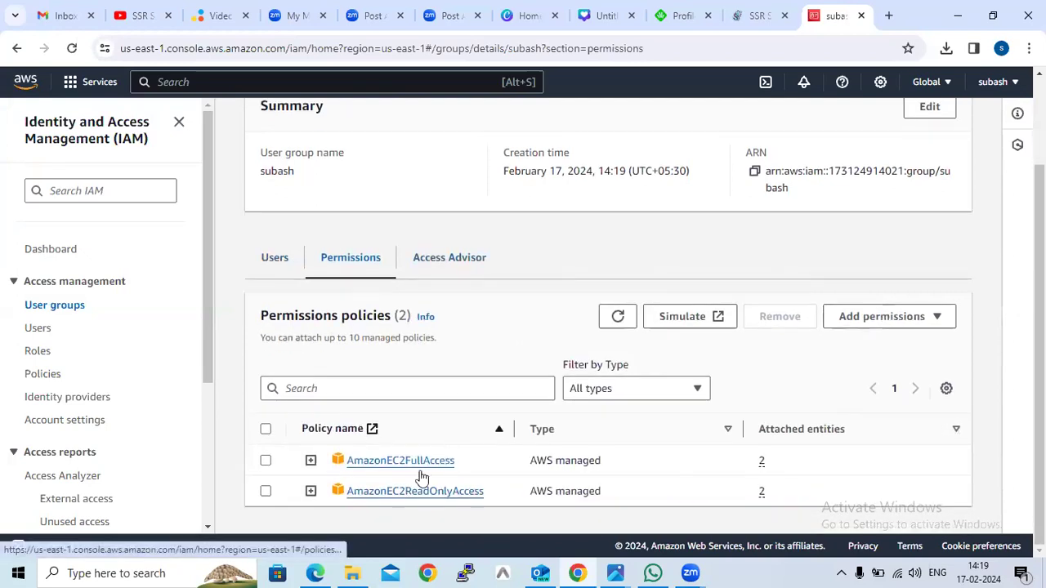
click(882, 319)
click(889, 341)
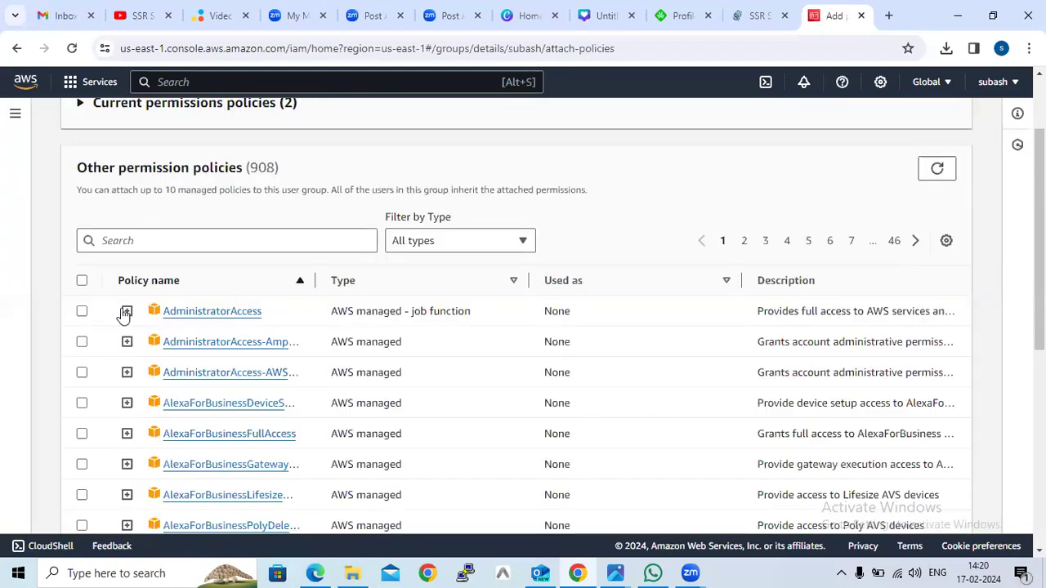
click(82, 312)
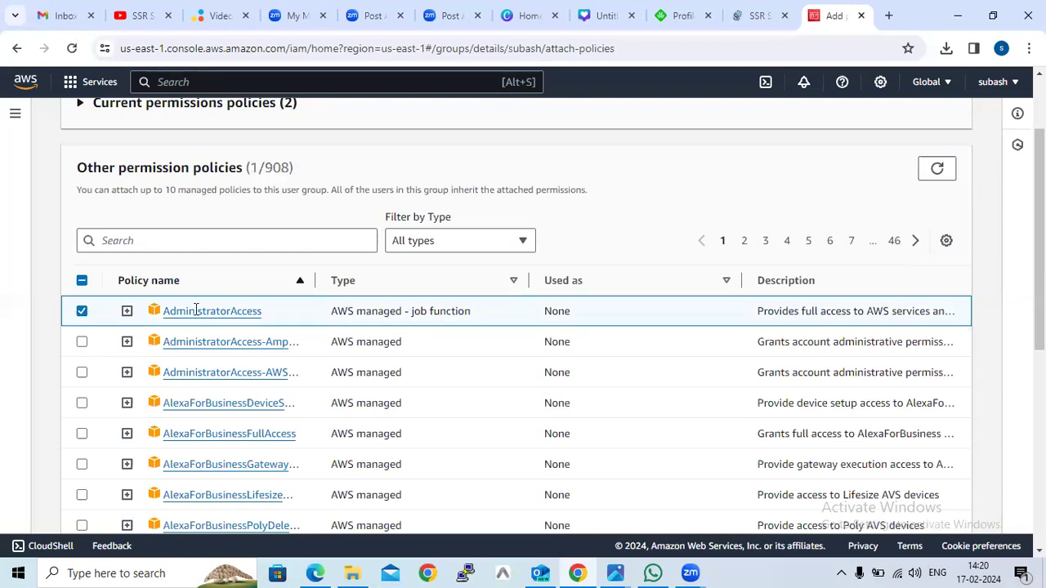
scroll(841, 425, down, 5)
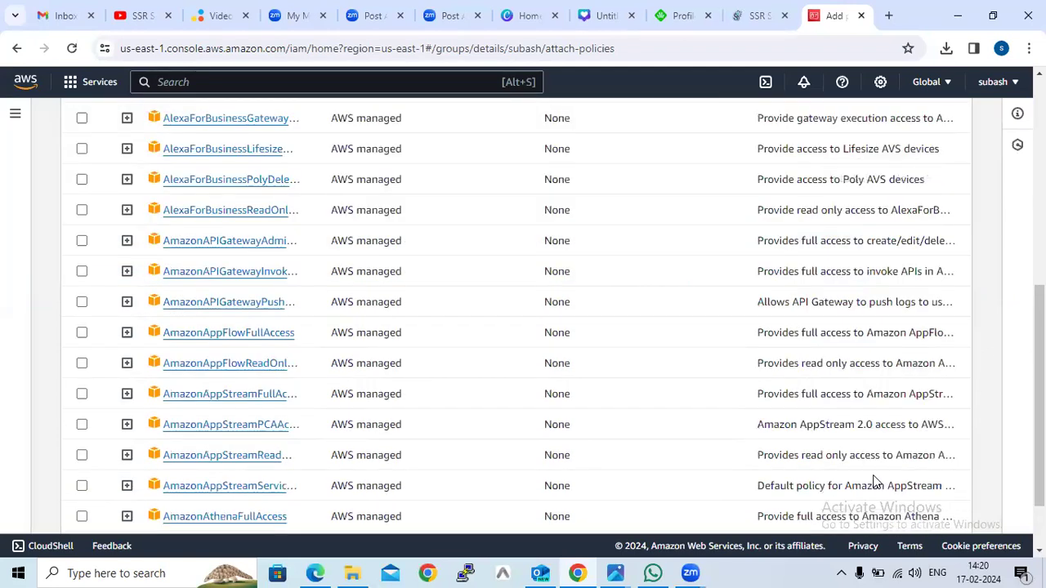
click(891, 510)
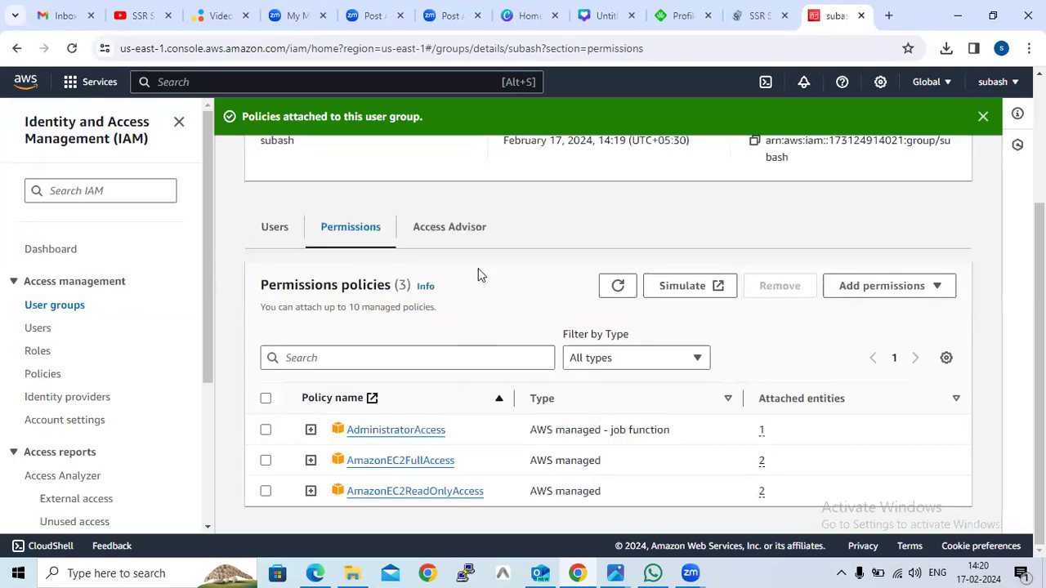
Start creating a new IAM user named ssrsoftwaretrainings and continue to permissions.
scroll(478, 273, up, 3)
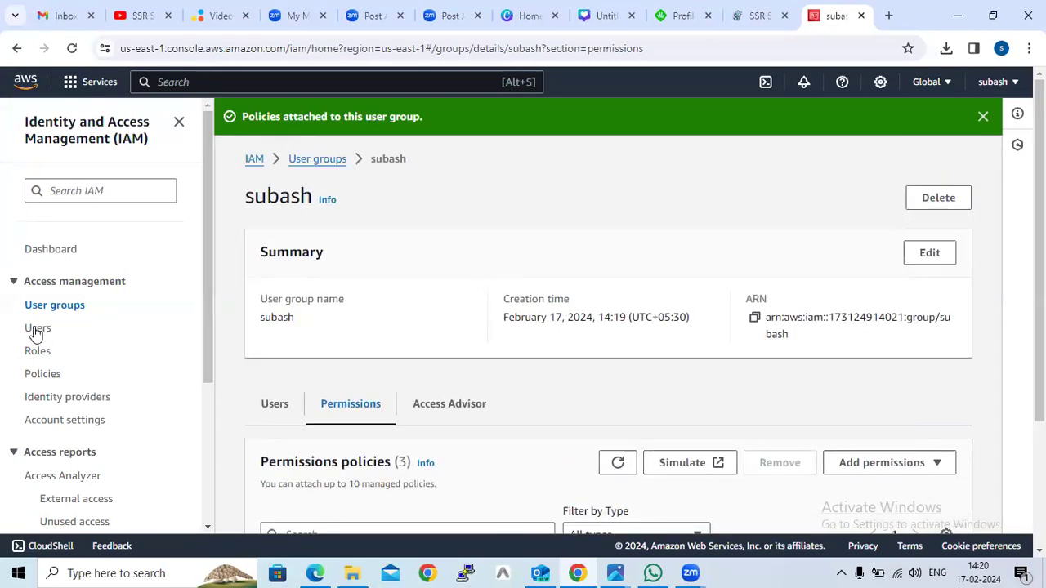
click(36, 331)
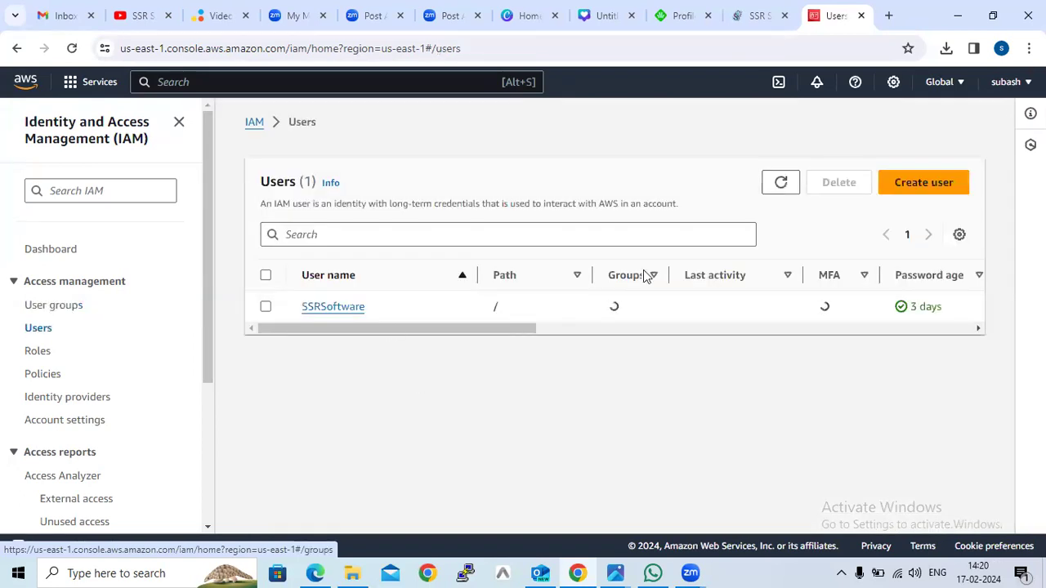
click(932, 190)
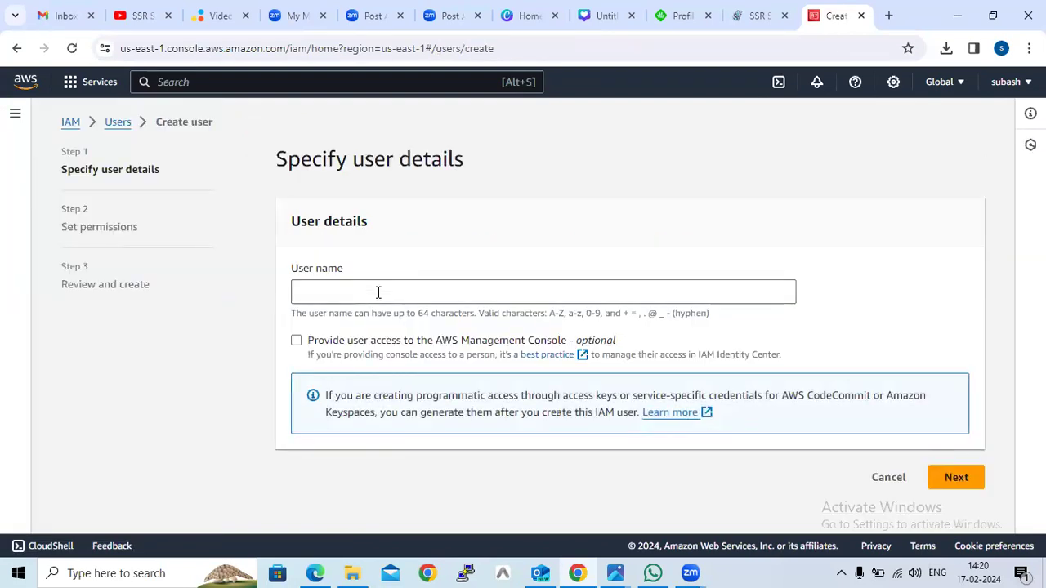
click(378, 291)
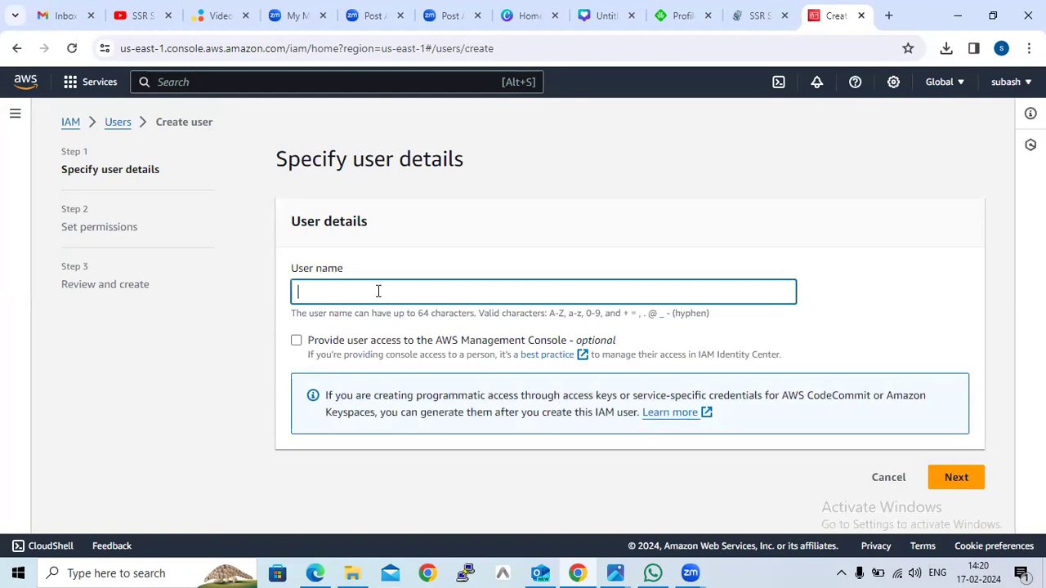
text(sus)
key(BackSpace)
key(BackSpace)
text(ssrsoftware tra)
key(BackSpace)
key(BackSpace)
key(BackSpace)
text(retrainings)
click(954, 479)
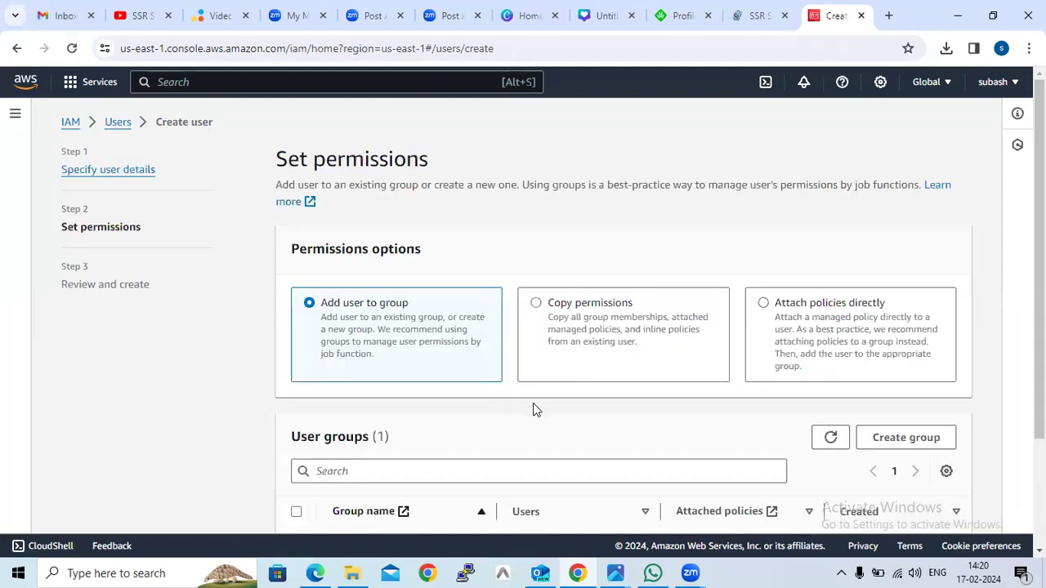
Add the user to the existing user group and create the user.
scroll(533, 409, down, 2)
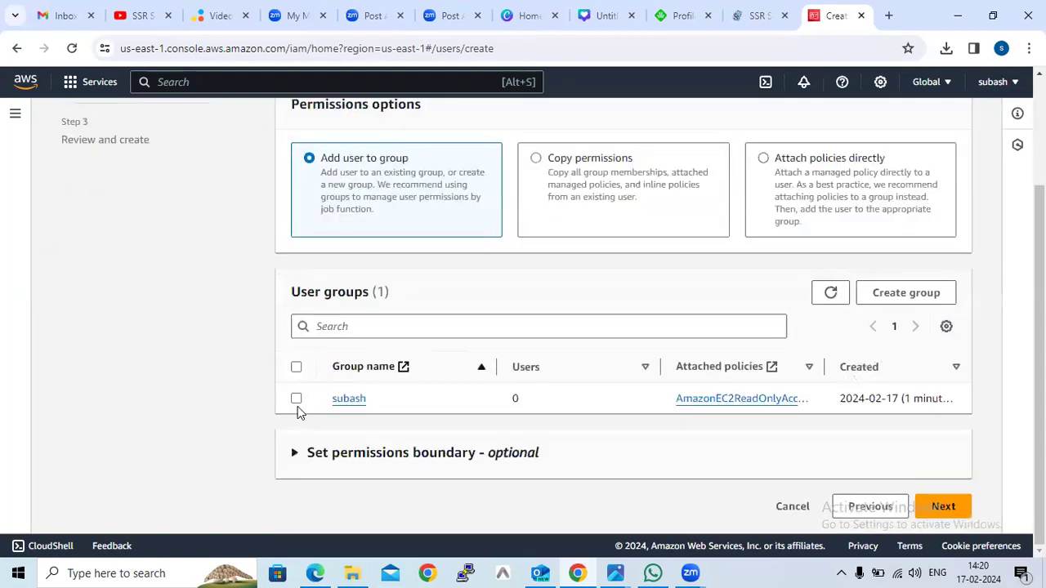
click(295, 400)
click(944, 507)
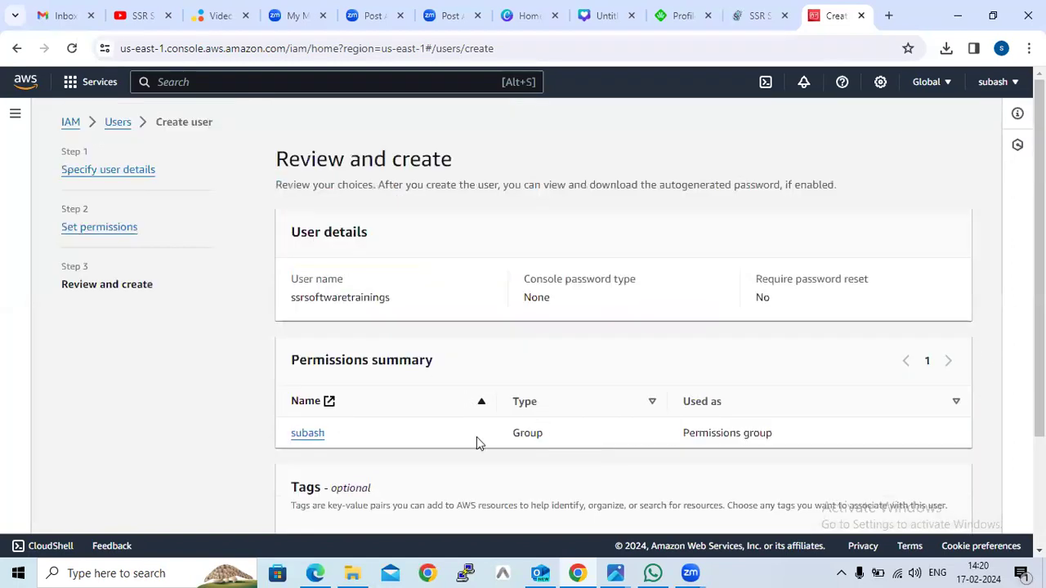
scroll(508, 440, down, 2)
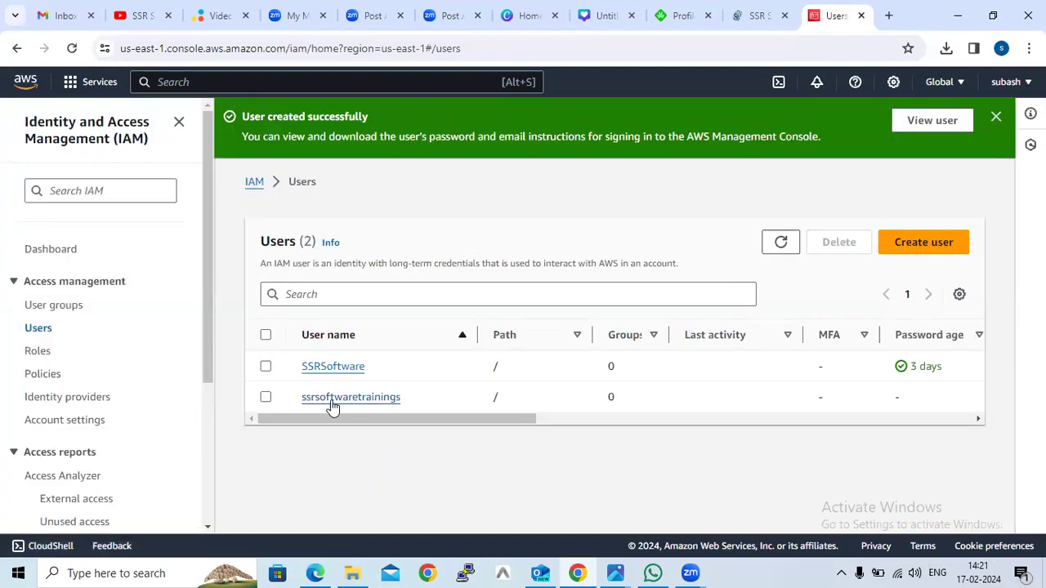
Open the user group and check the users it contains.
click(66, 310)
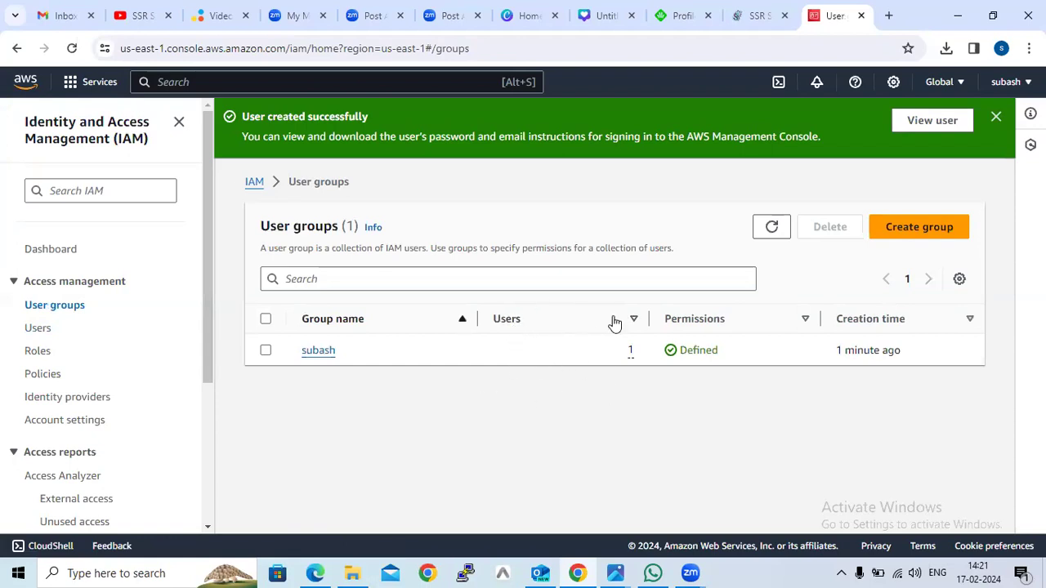
click(324, 353)
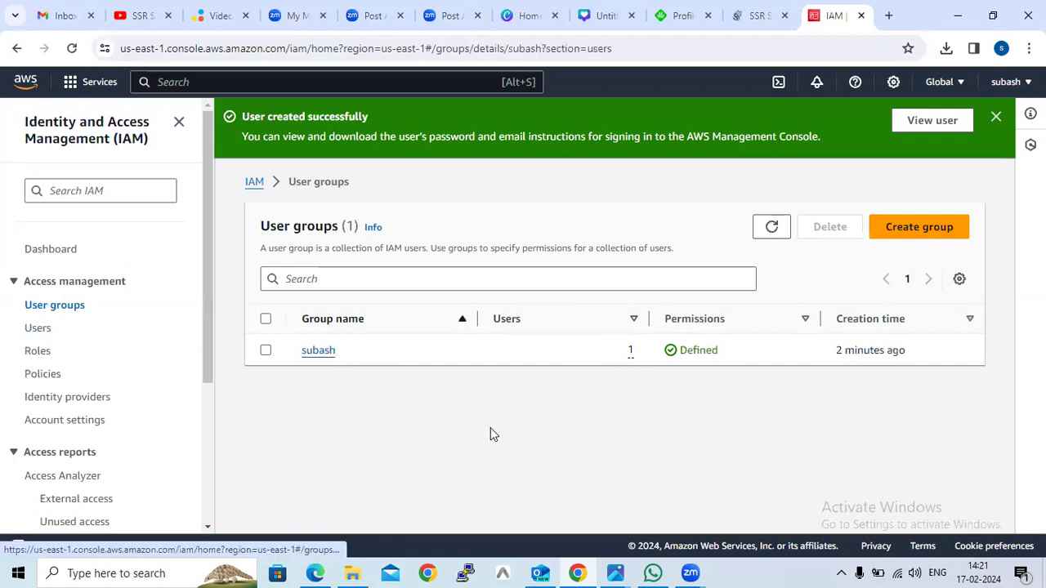
scroll(544, 422, down, 1)
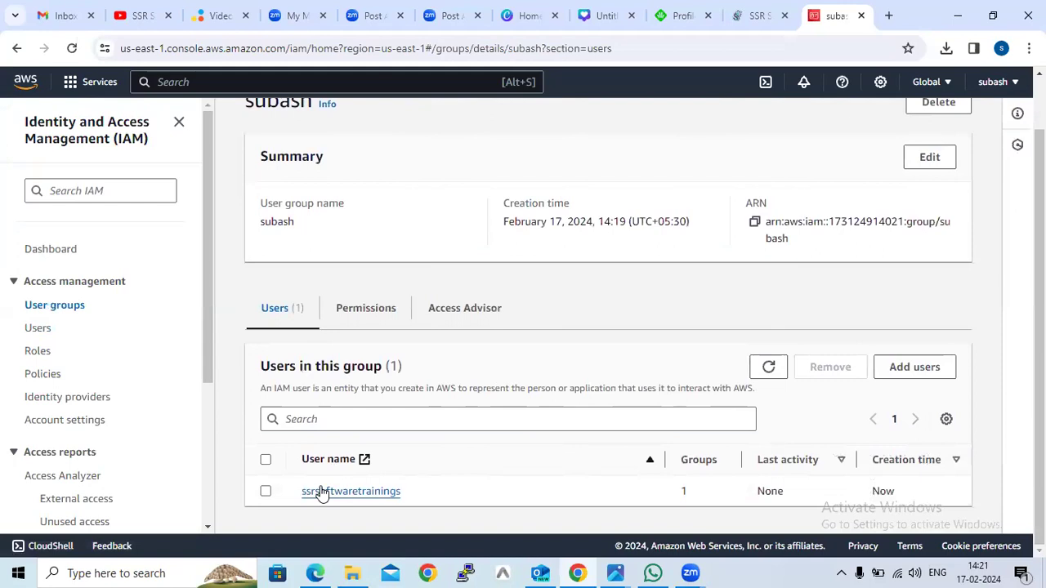